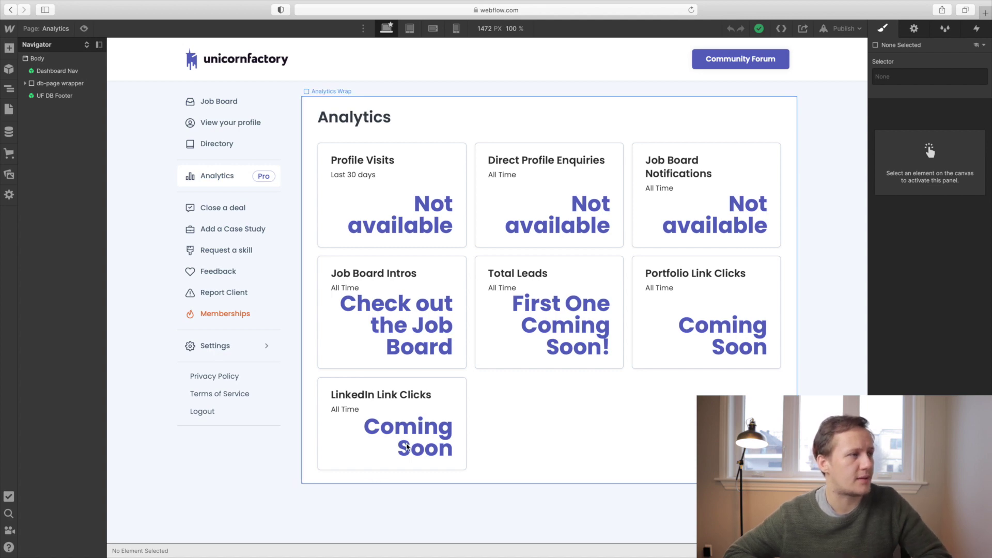
Examine the structure of the Analytics page in Webflow, including its wrapper, the site's page list and the Profile Visits card.
click(371, 485)
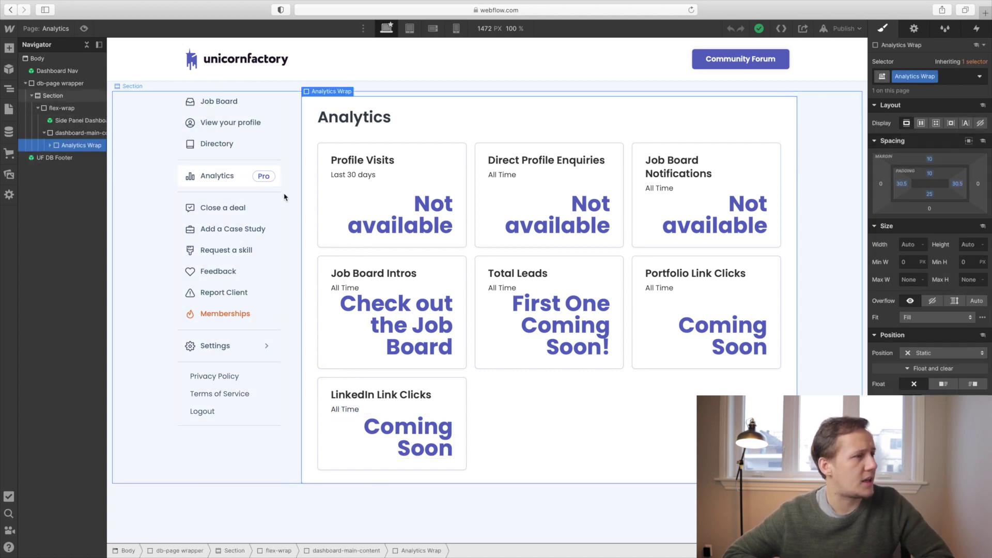
click(10, 111)
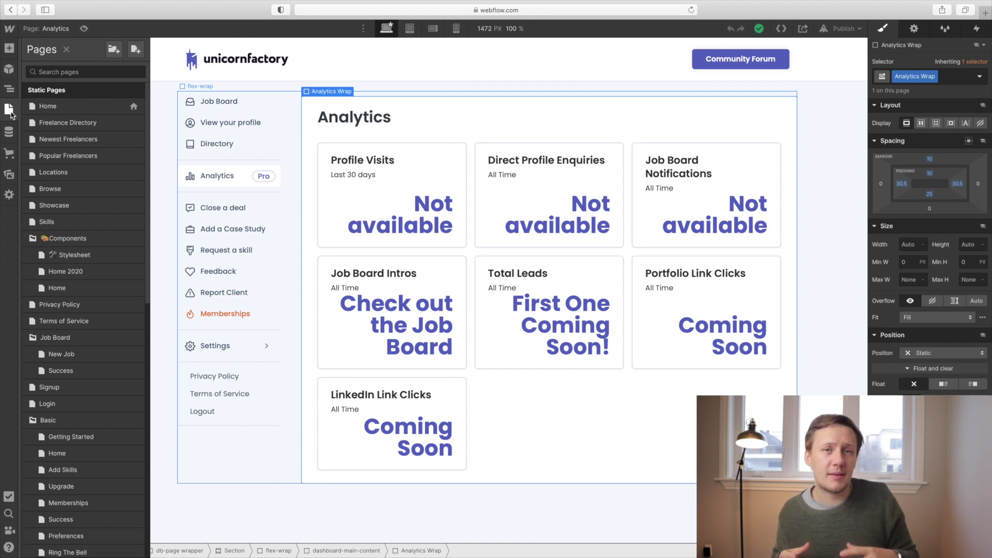
click(9, 89)
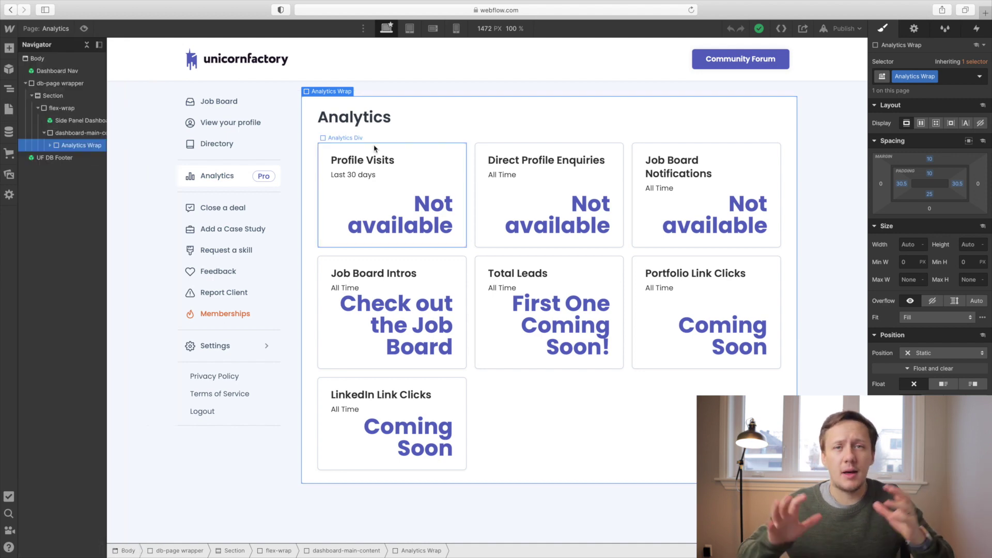
click(375, 149)
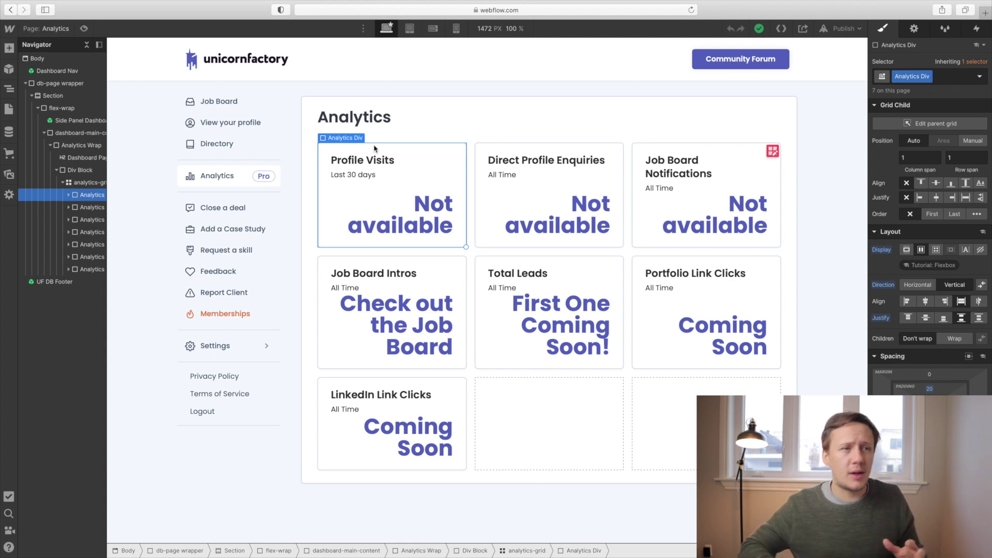
click(415, 215)
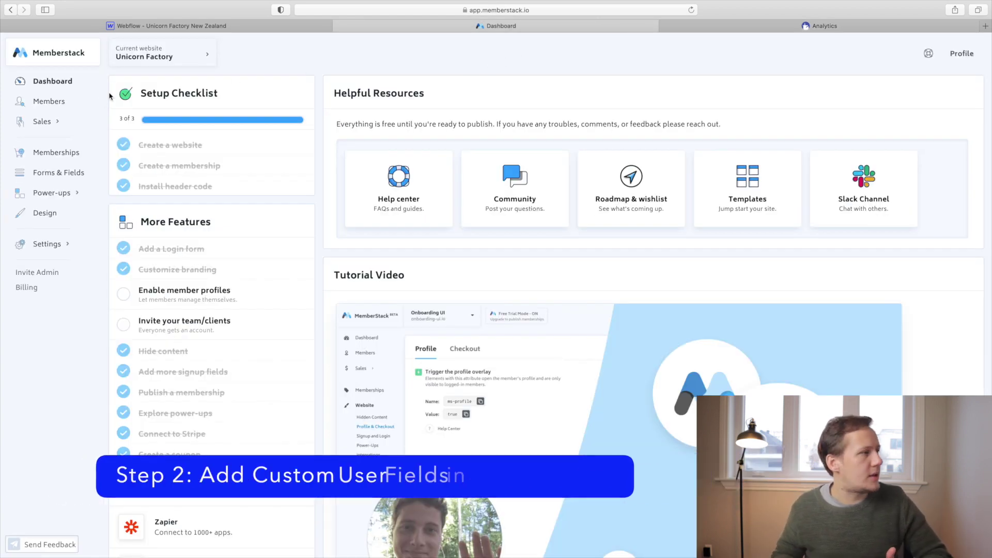
Review the custom signup and profile fields set up under Forms & Fields in Memberstack.
click(52, 175)
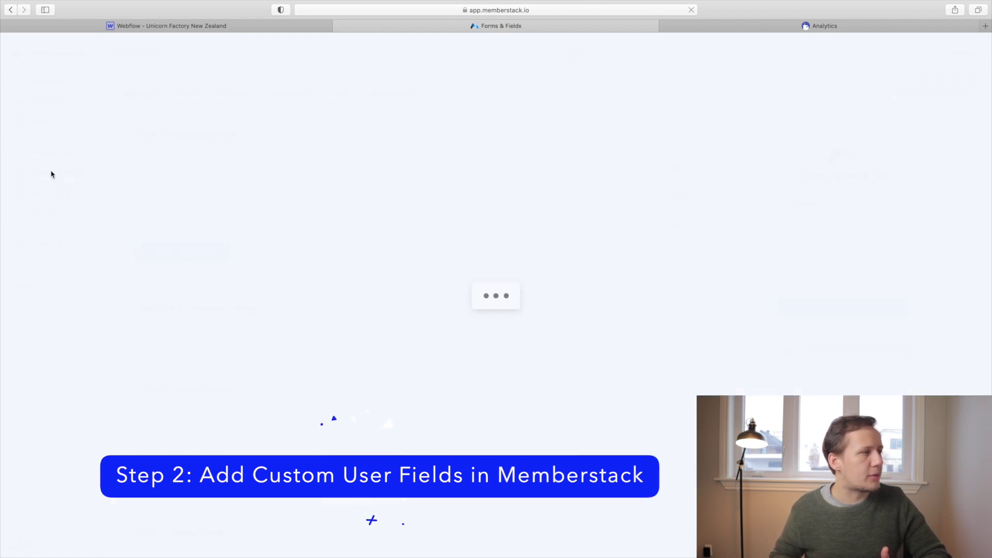
scroll(301, 206, down, 5)
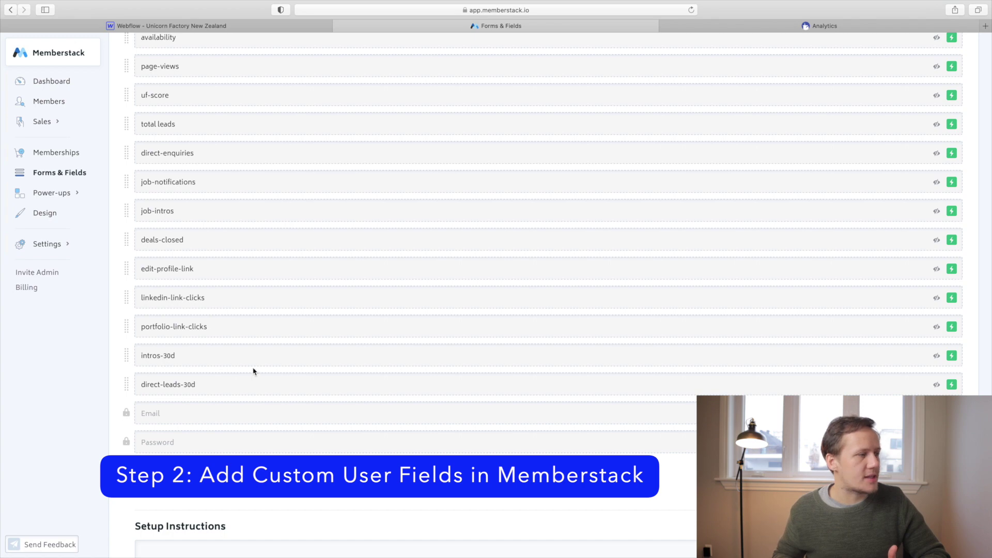
scroll(254, 373, up, 4)
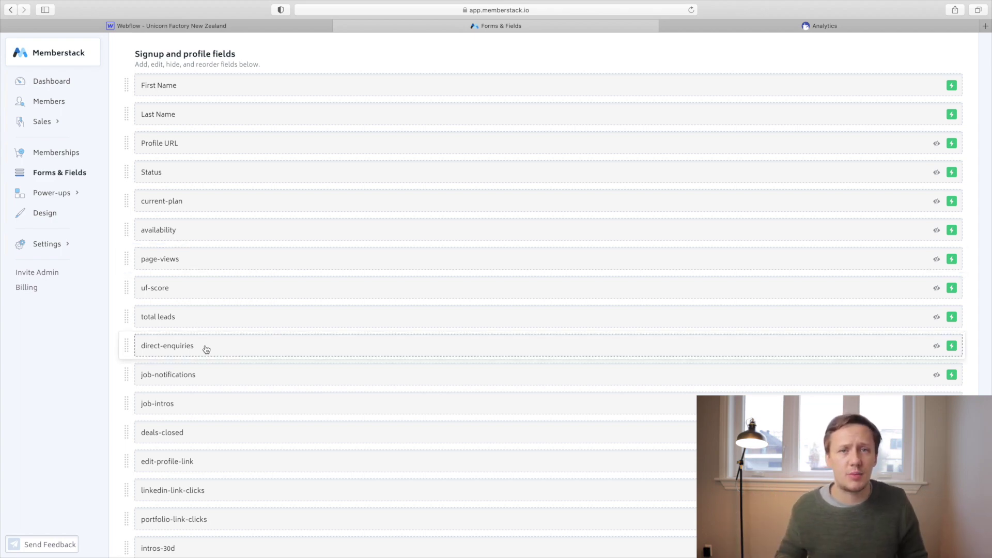
scroll(505, 271, down, 1)
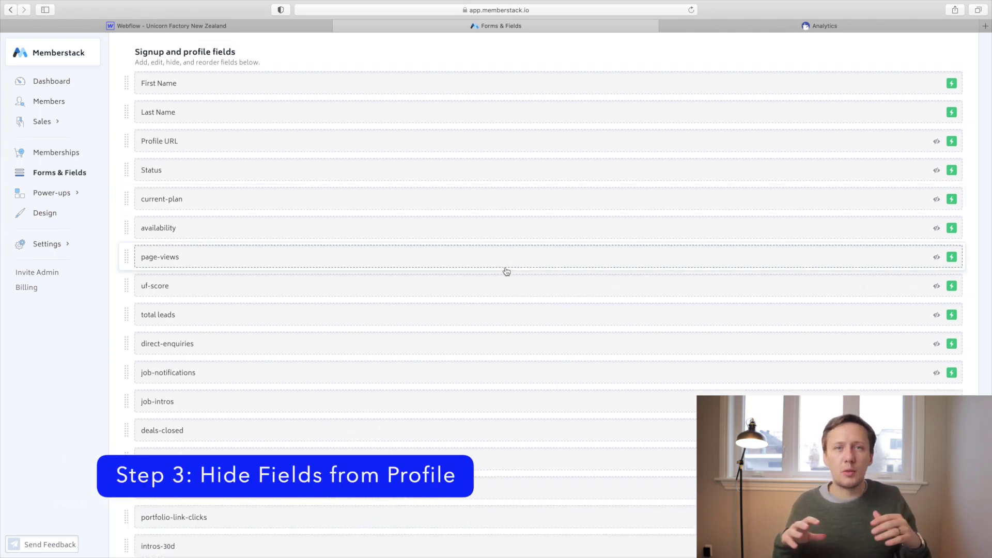
Open a member's record in Memberstack and examine the values stored in its custom profile fields.
click(505, 268)
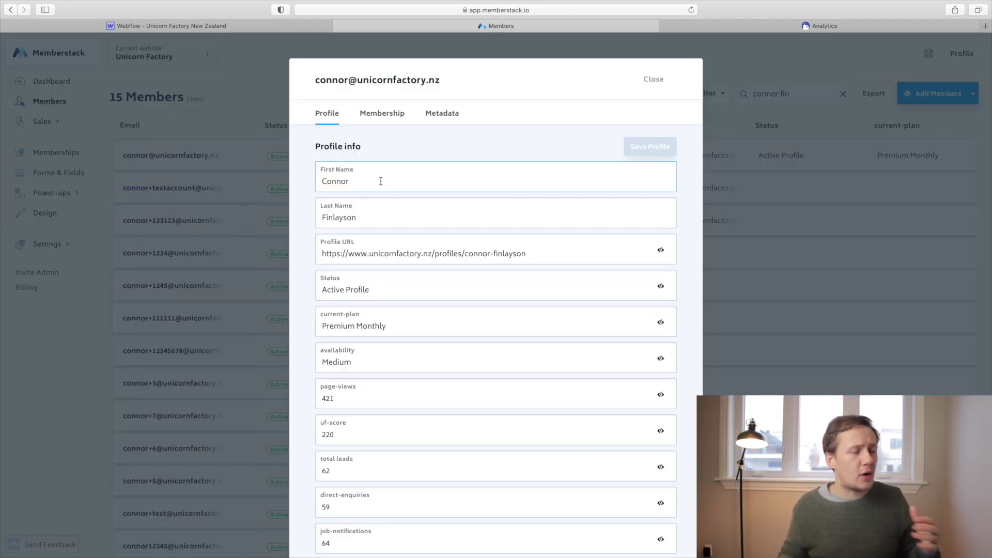
scroll(381, 181, down, 5)
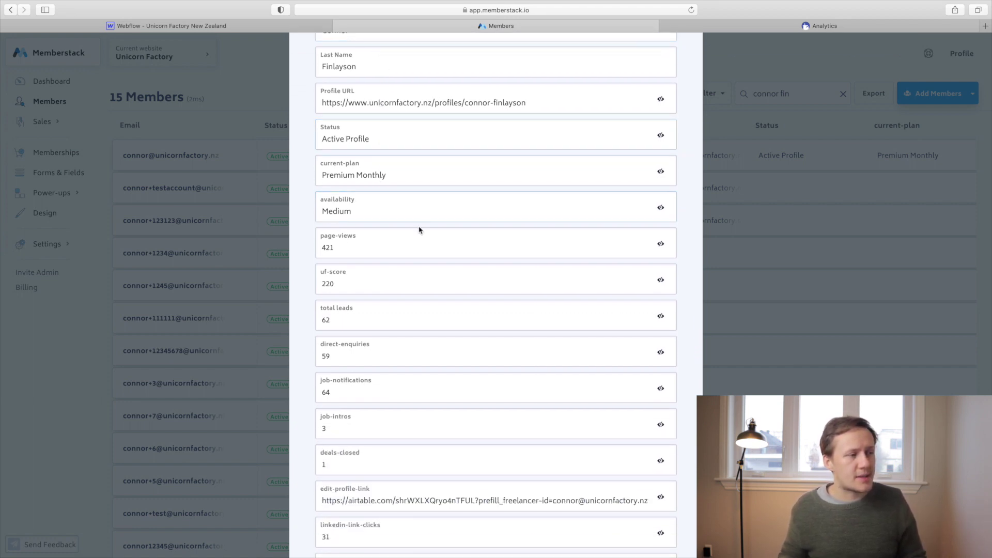
scroll(432, 336, up, 5)
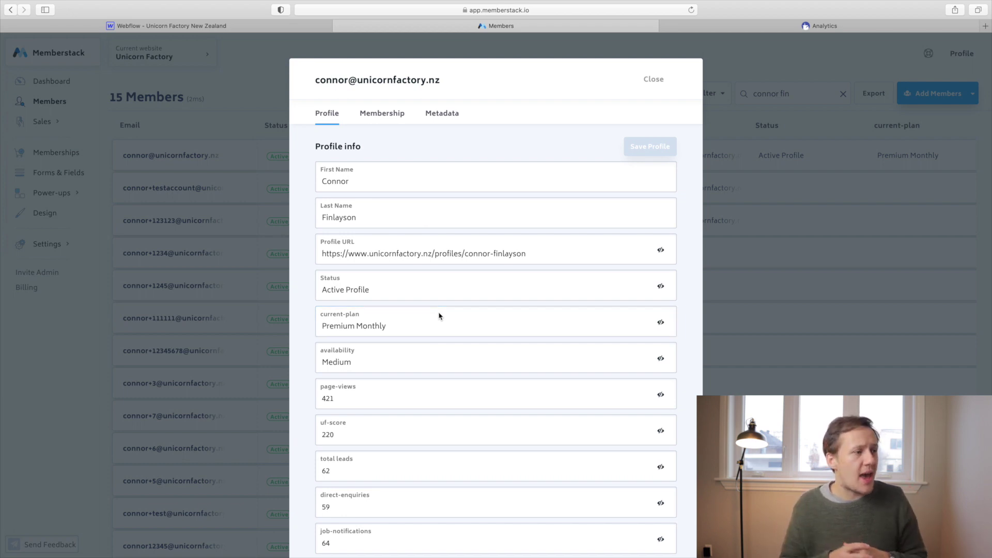
scroll(379, 243, down, 6)
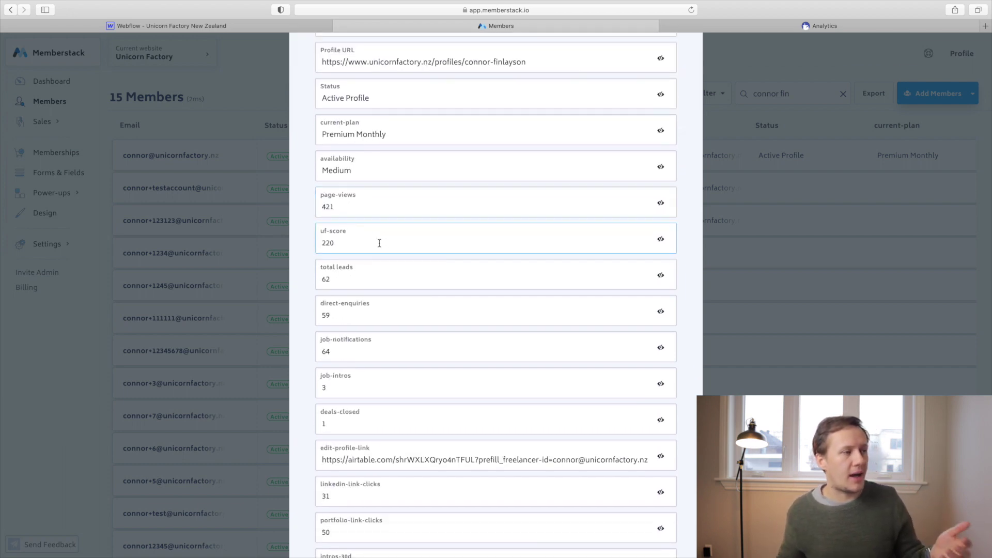
scroll(379, 243, down, 2)
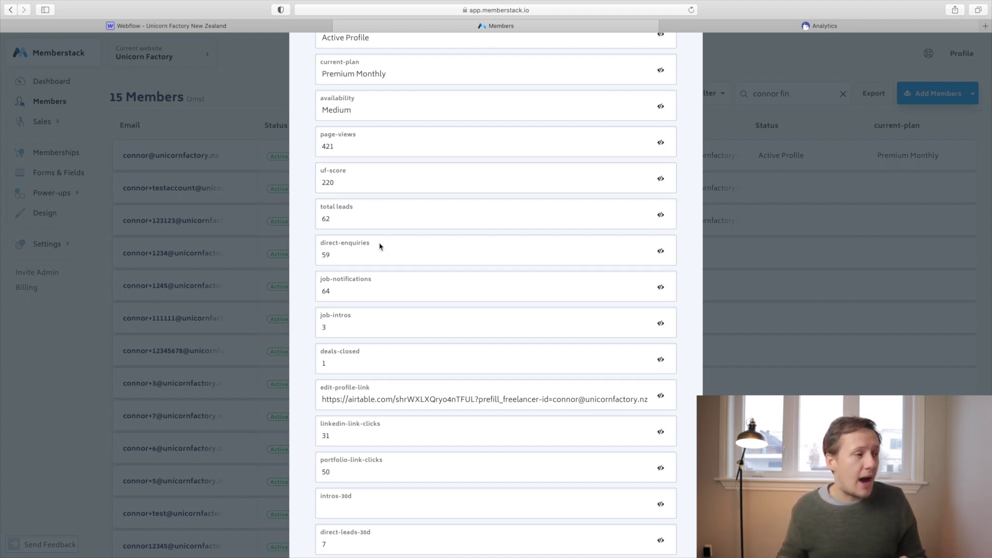
scroll(379, 247, down, 2)
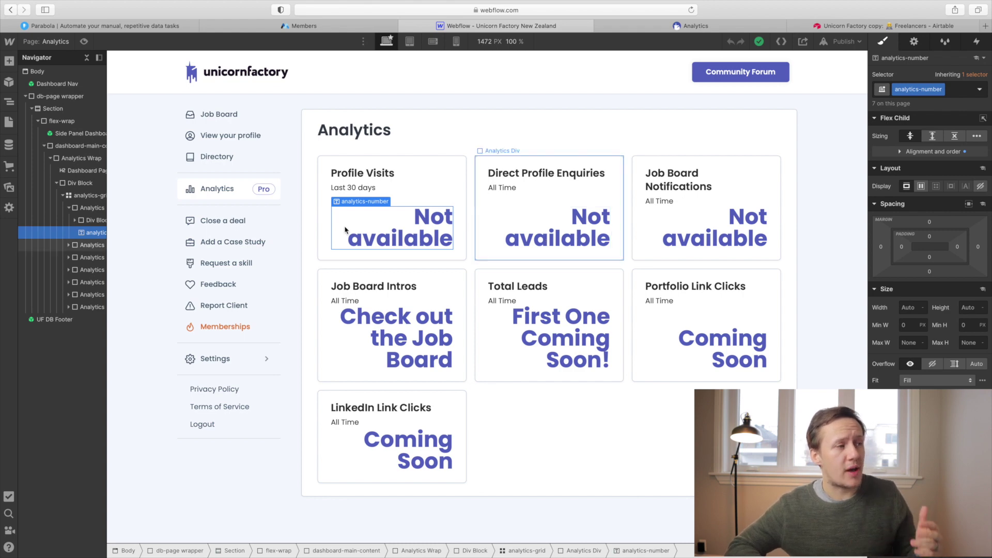
In Webflow, save the Direct Profile Enquiries number's data-ms-member custom attribute with the value direct-enquiries copied from the matching Memberstack field.
click(578, 237)
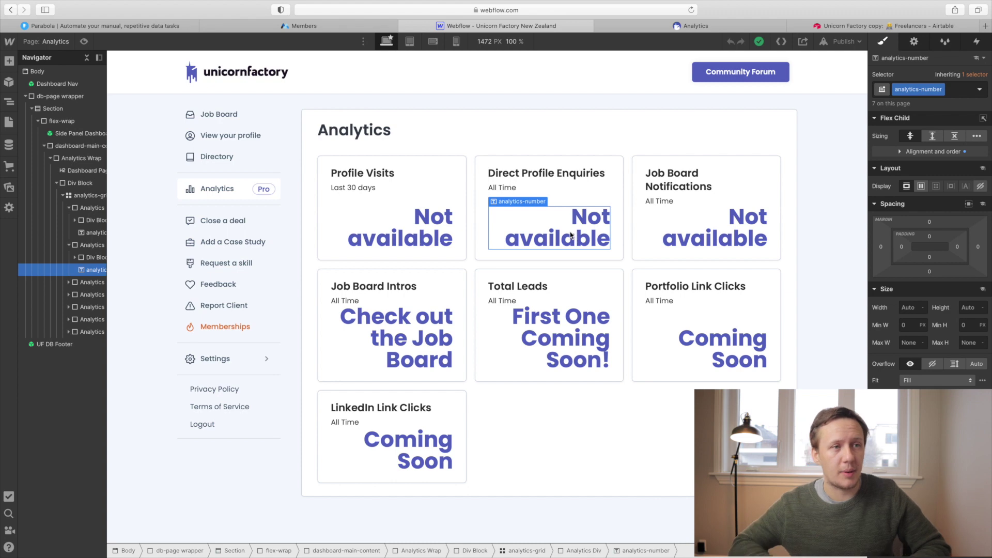
click(916, 43)
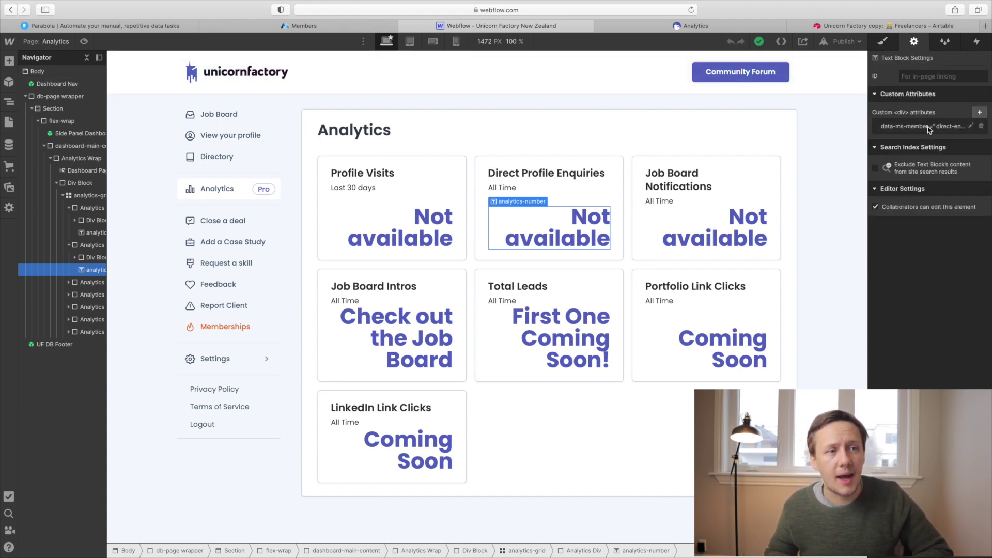
click(929, 129)
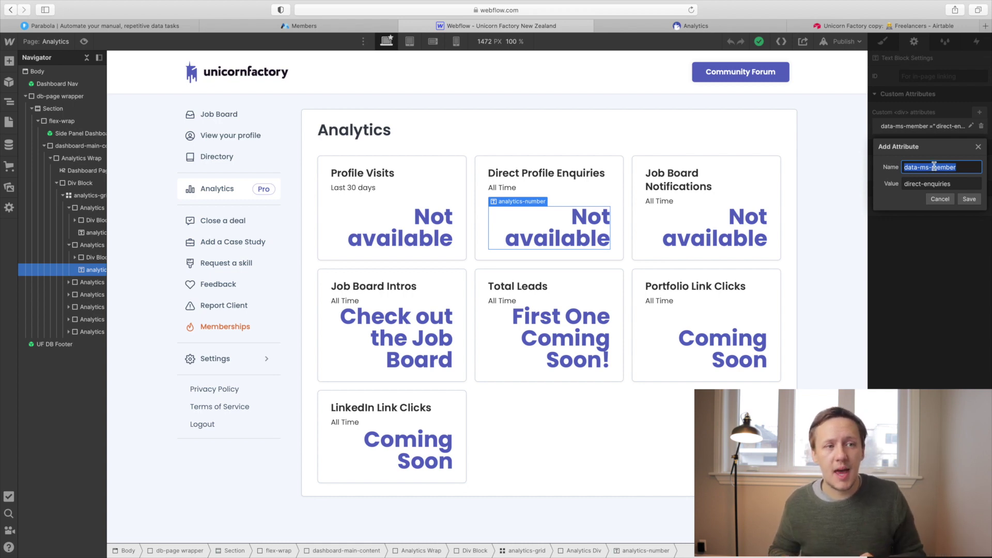
click(930, 184)
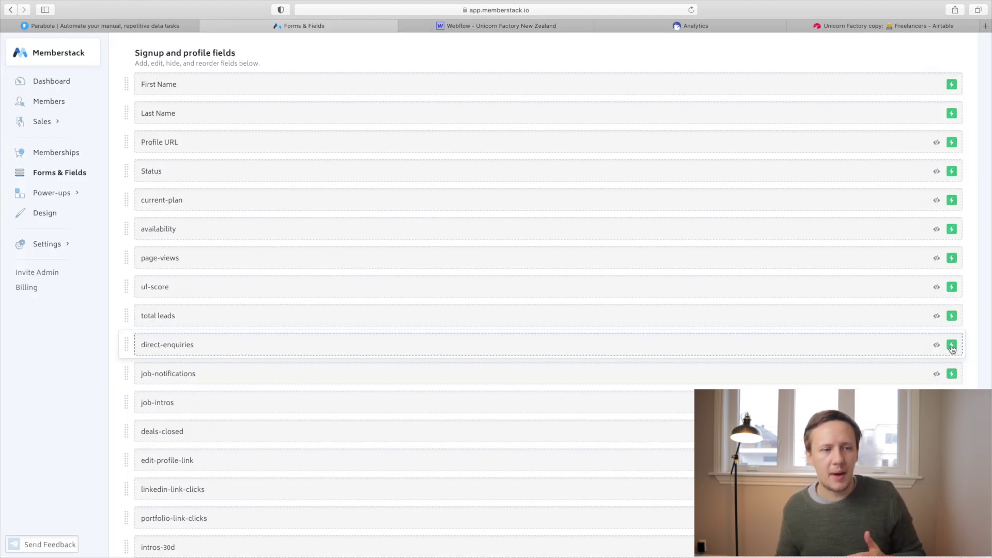
click(952, 347)
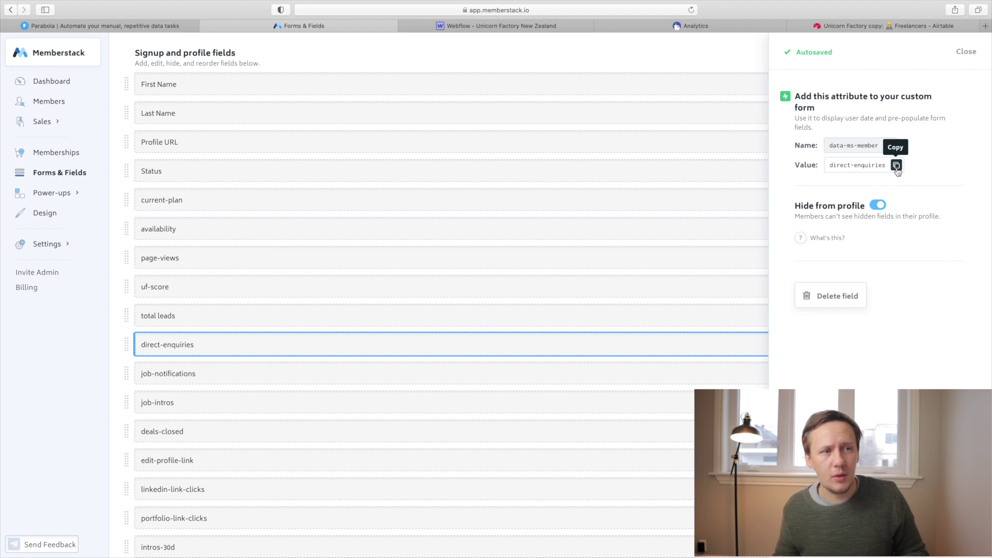
click(896, 165)
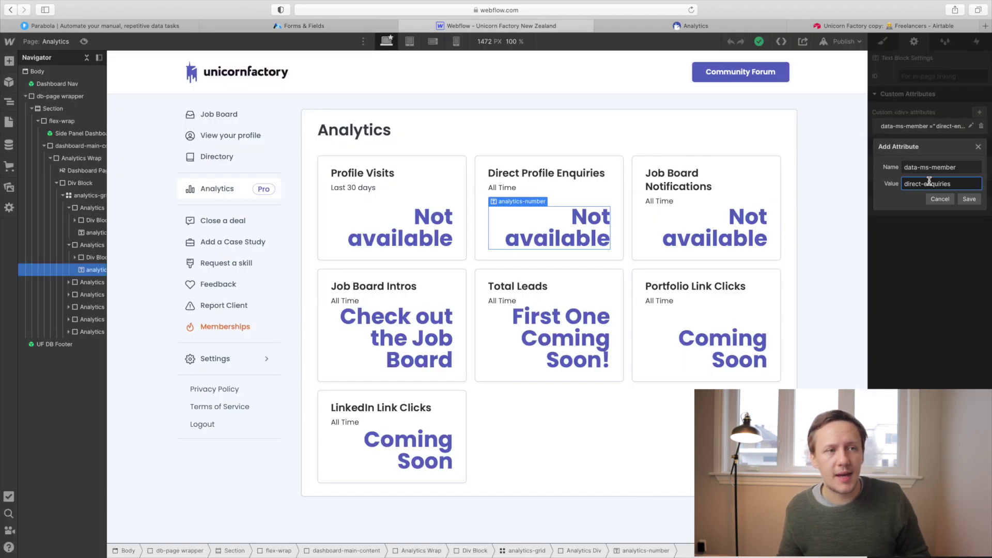
key(Return)
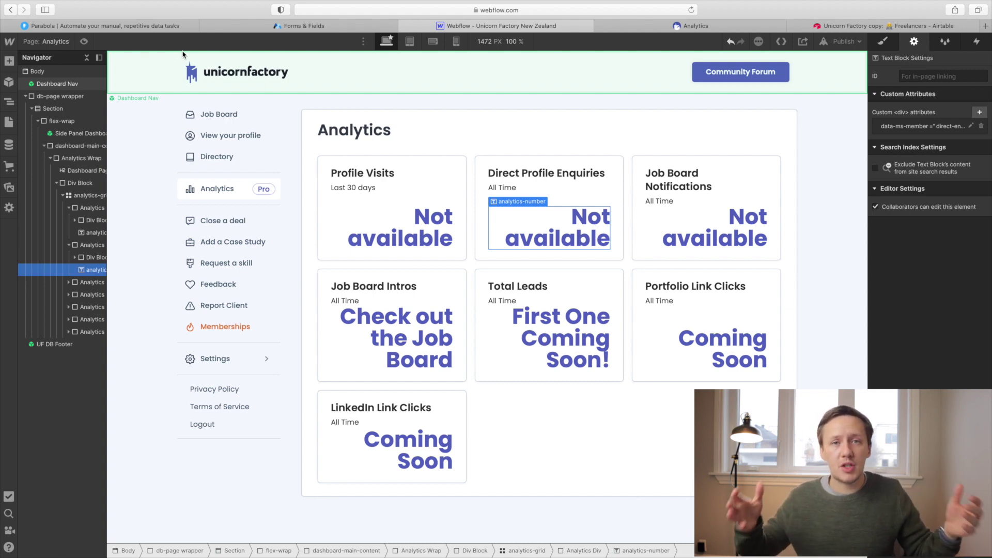
Switch to the Freelancers table in Airtable and inspect the field type settings of Direct Messages.
click(84, 41)
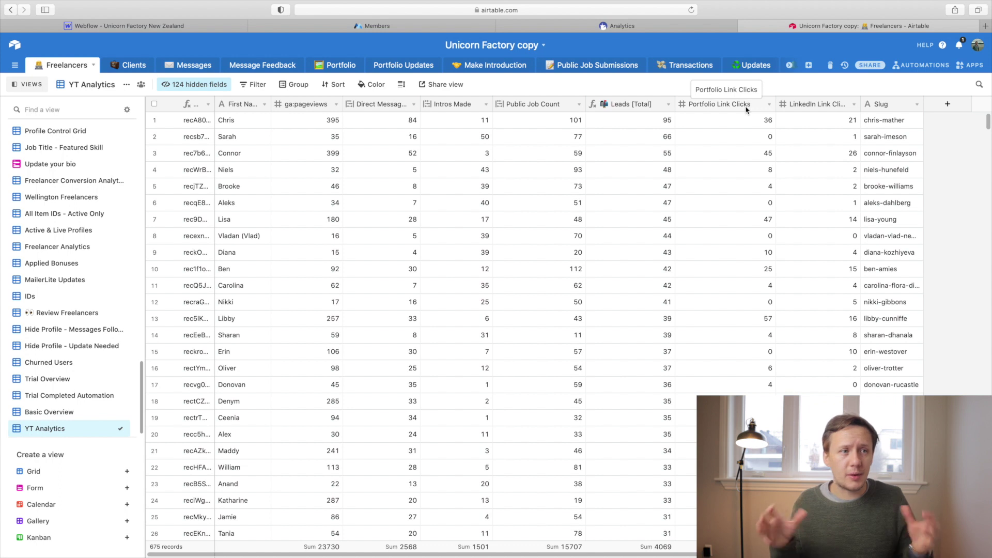
click(378, 106)
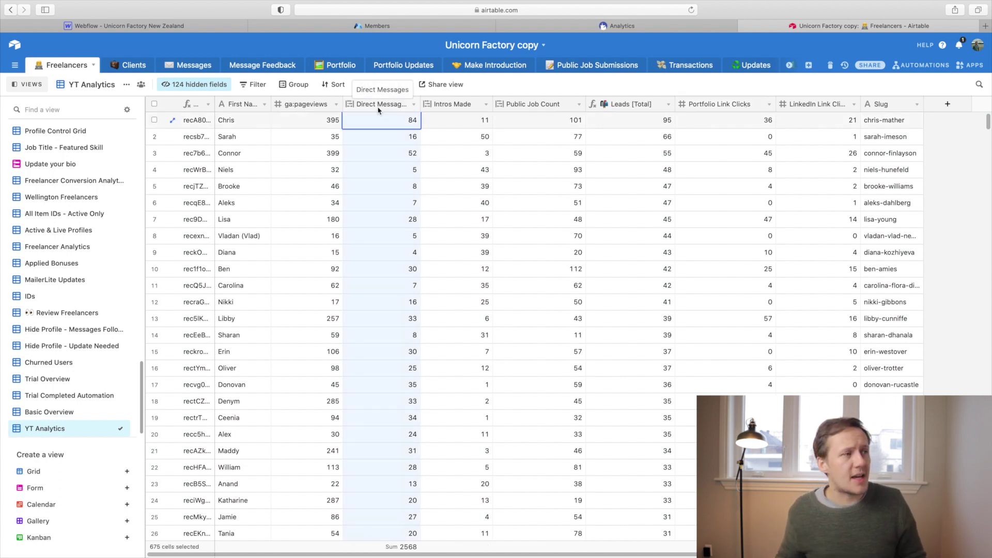
click(414, 106)
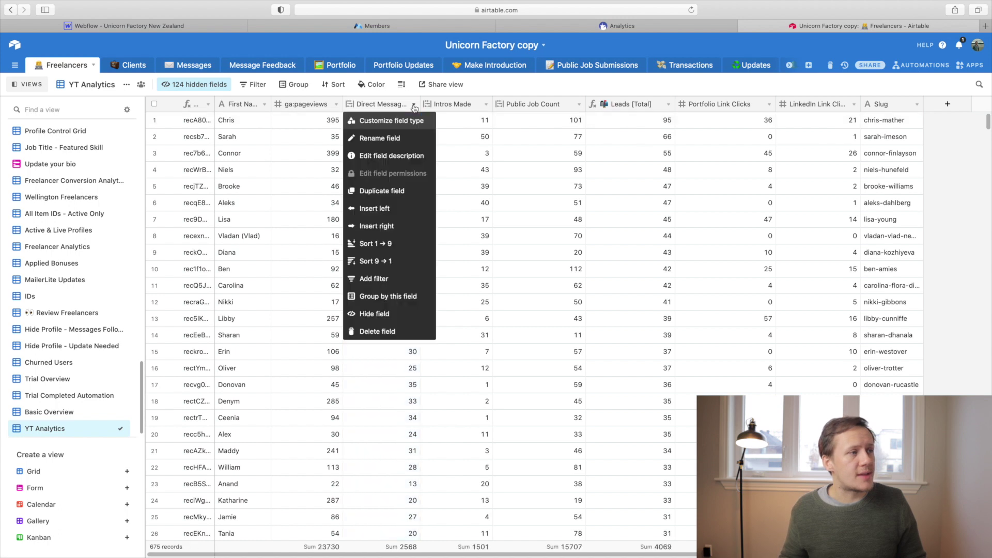
click(414, 122)
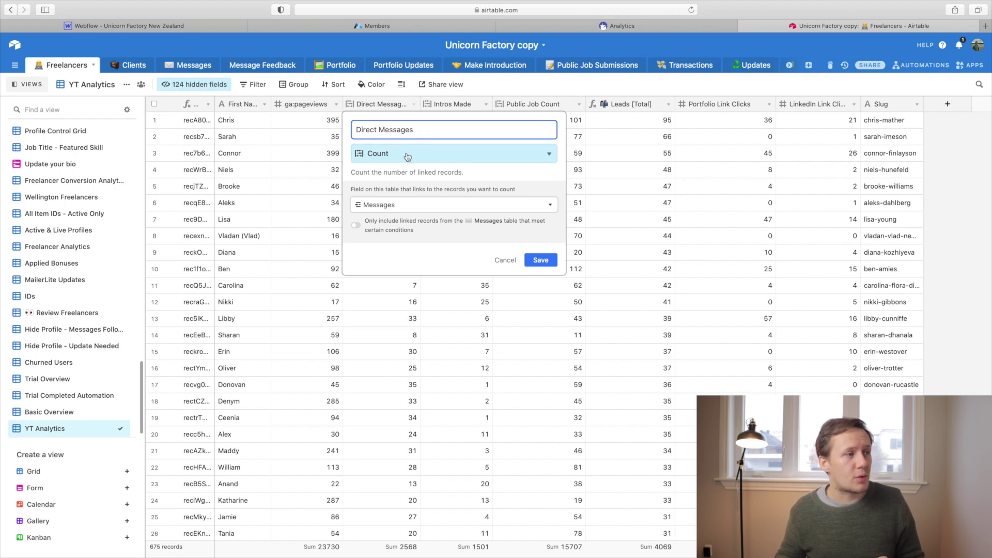
click(553, 264)
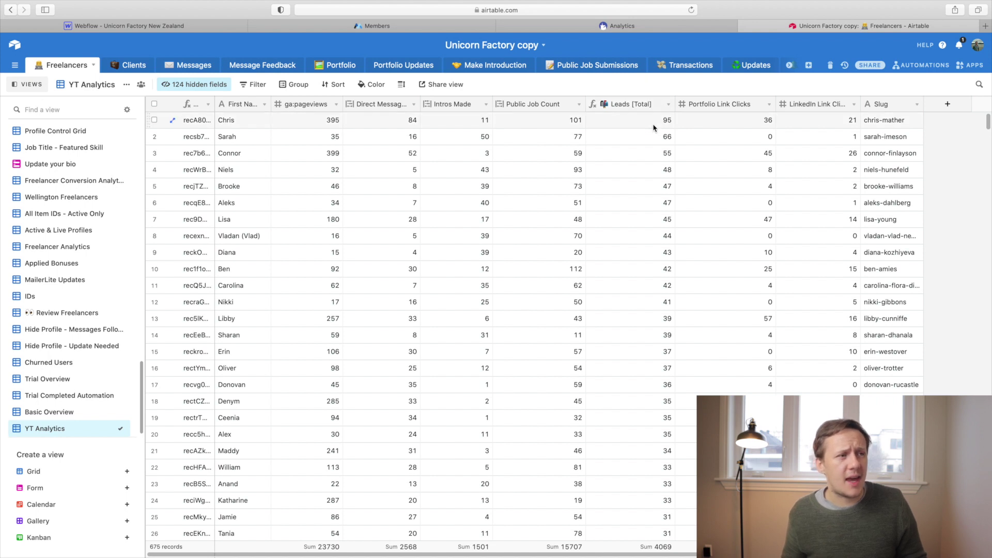
Inspect the formula behind the Leads [Total] field in the Freelancers table.
click(669, 104)
click(672, 119)
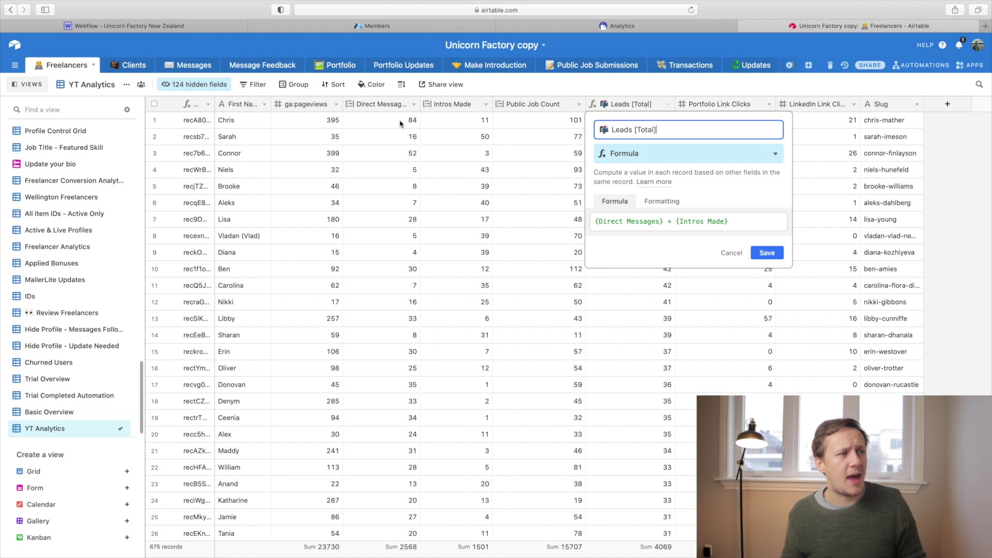
click(668, 91)
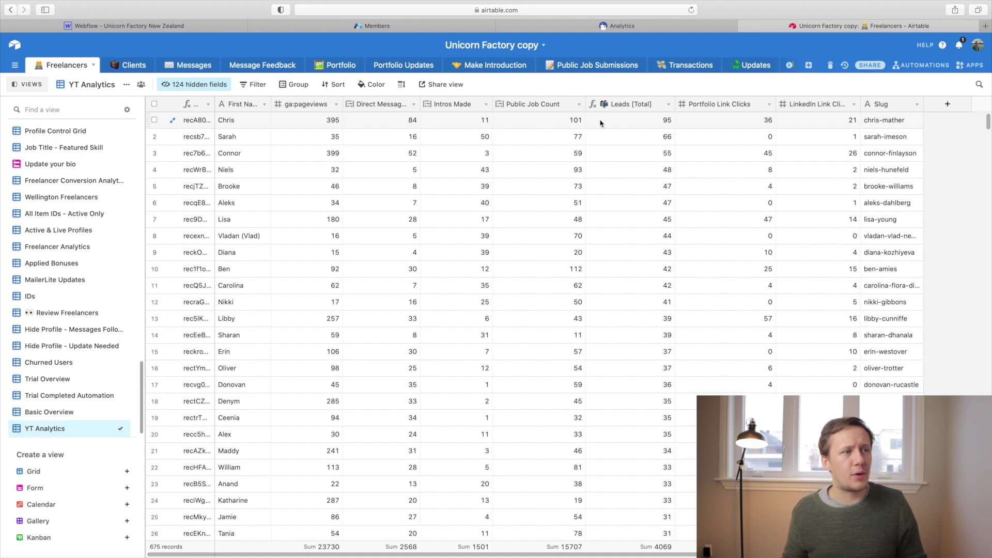
Check the figures on the published Analytics page and examine the Home overview reports in Google Analytics.
click(582, 26)
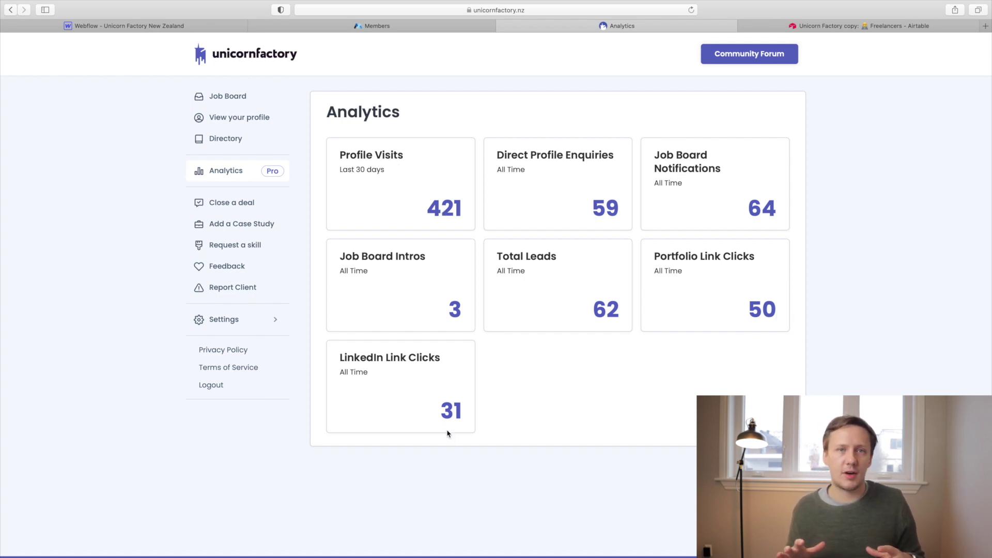
key(ctrl+Tab)
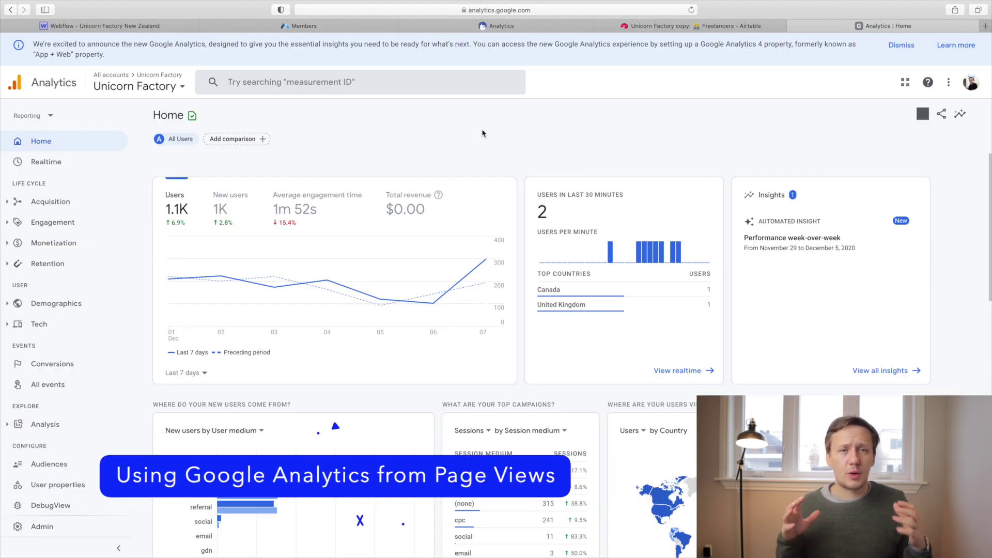
scroll(586, 412, down, 5)
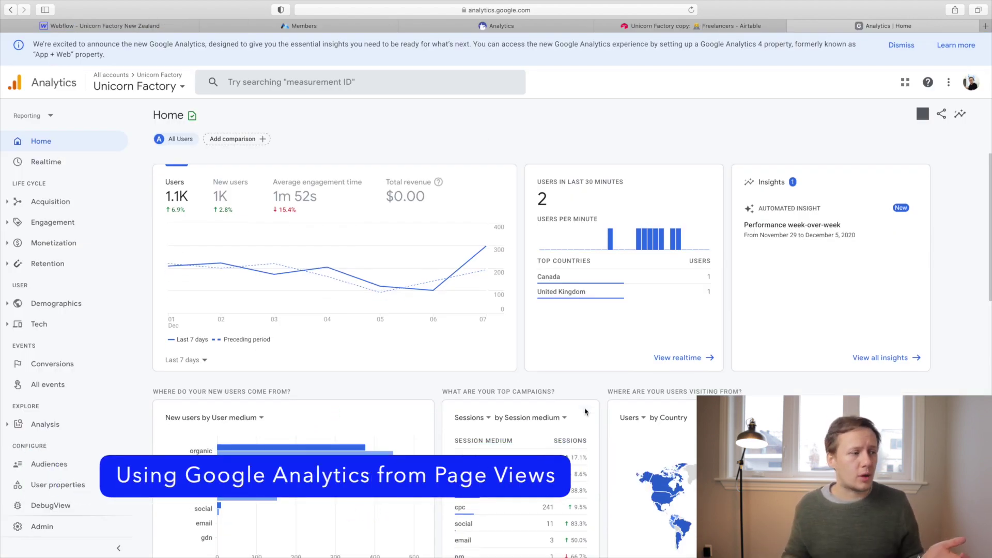
scroll(586, 412, down, 5)
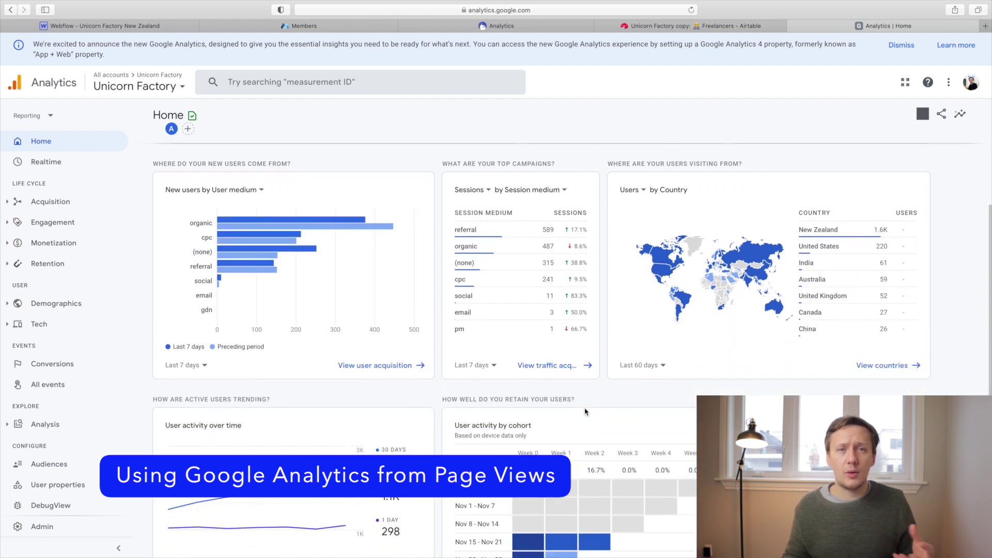
scroll(585, 411, down, 4)
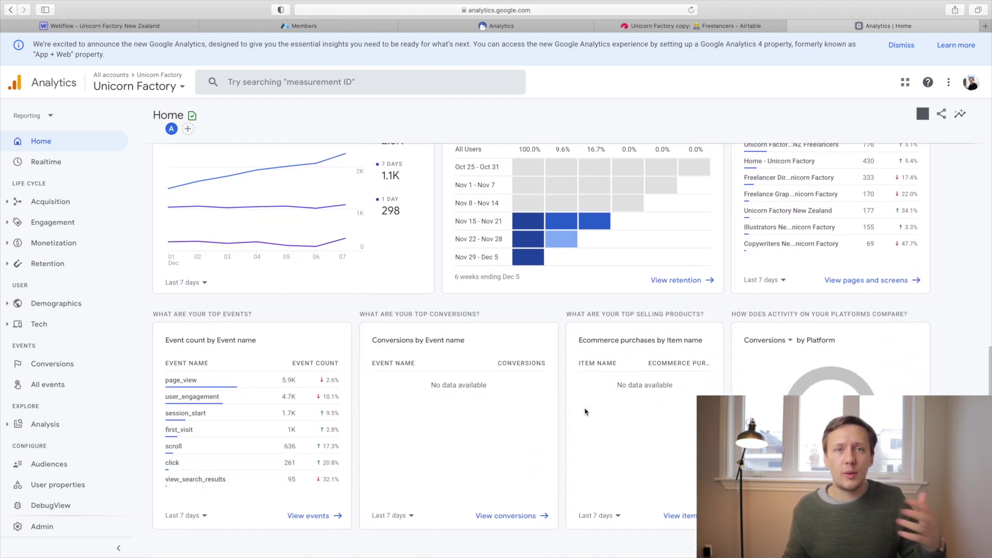
scroll(586, 411, up, 9)
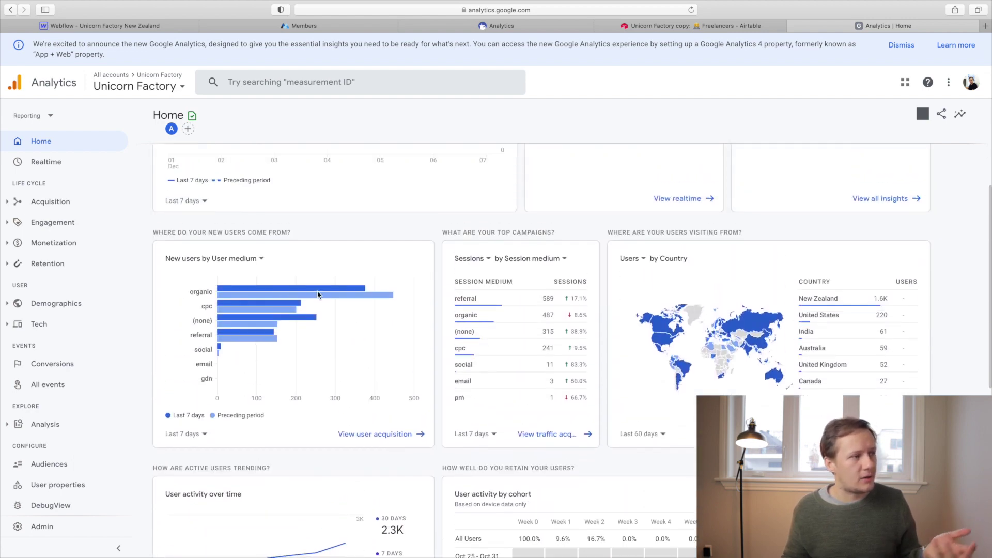
Look through the user medium, country, activity and retention reports on the Google Analytics Home overview.
scroll(415, 285, up, 3)
scroll(415, 285, down, 7)
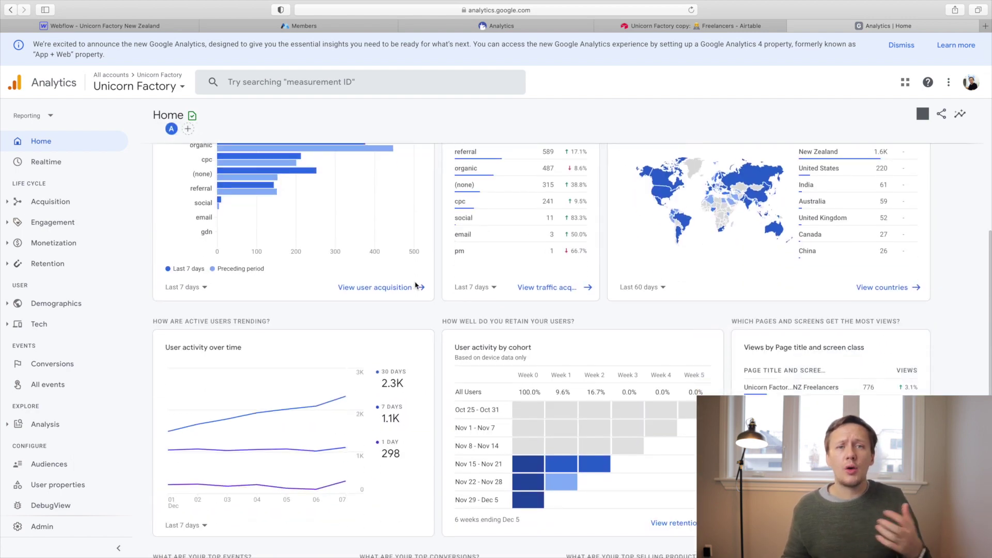
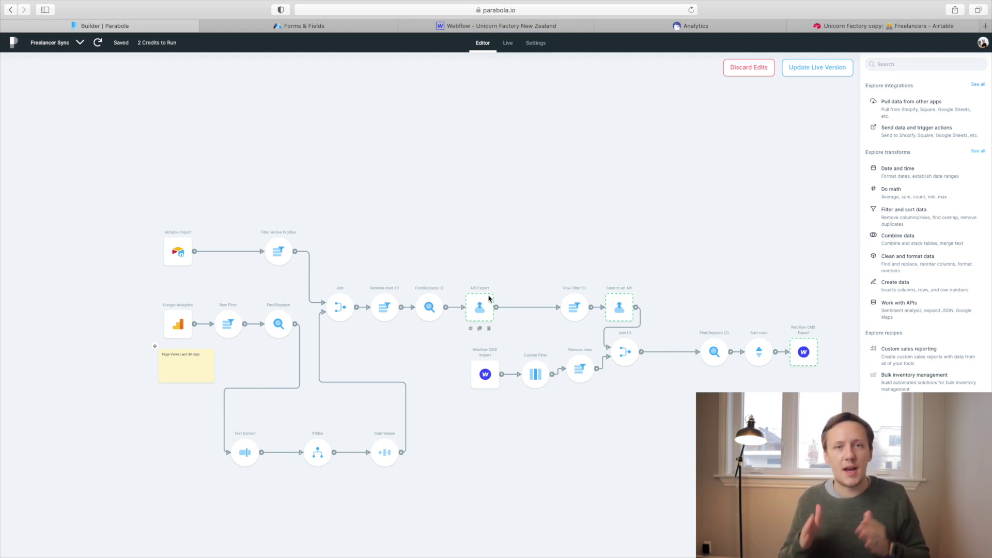
Switch to the Freelancer Sync flow in Parabola and inspect the Google Analytics import's settings, date range and page view rows.
scroll(289, 271, up, 5)
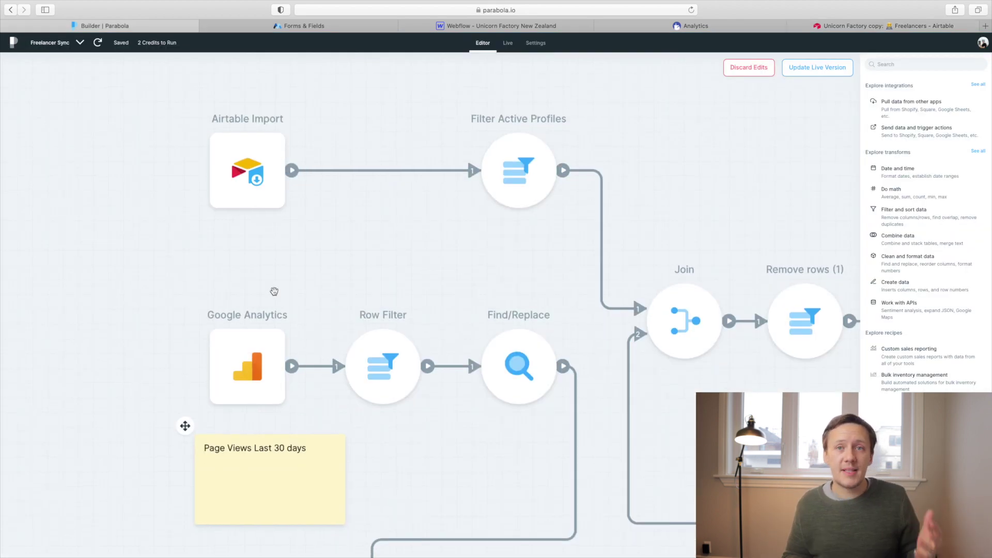
scroll(275, 295, down, 3)
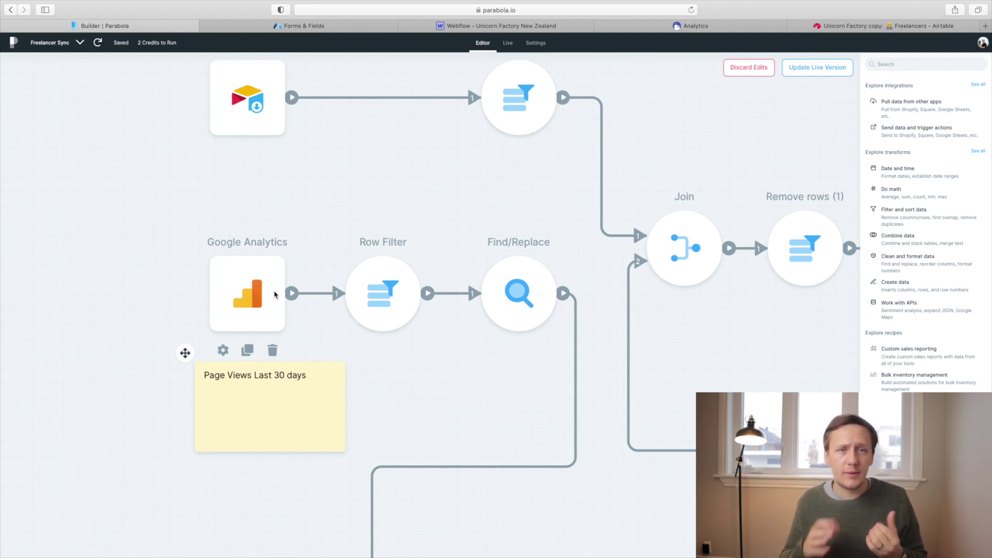
double_click(275, 294)
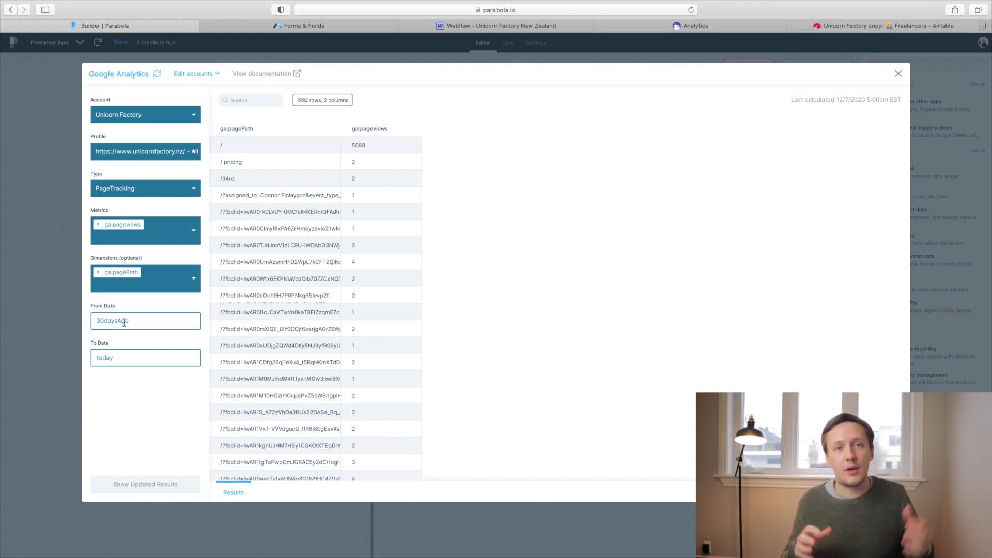
key(Escape)
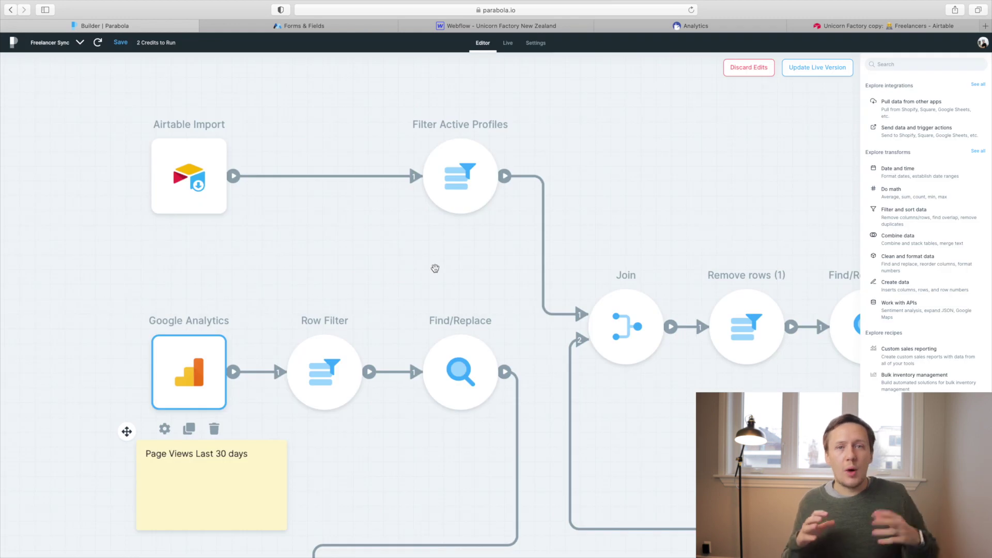
mouse_move(454, 149)
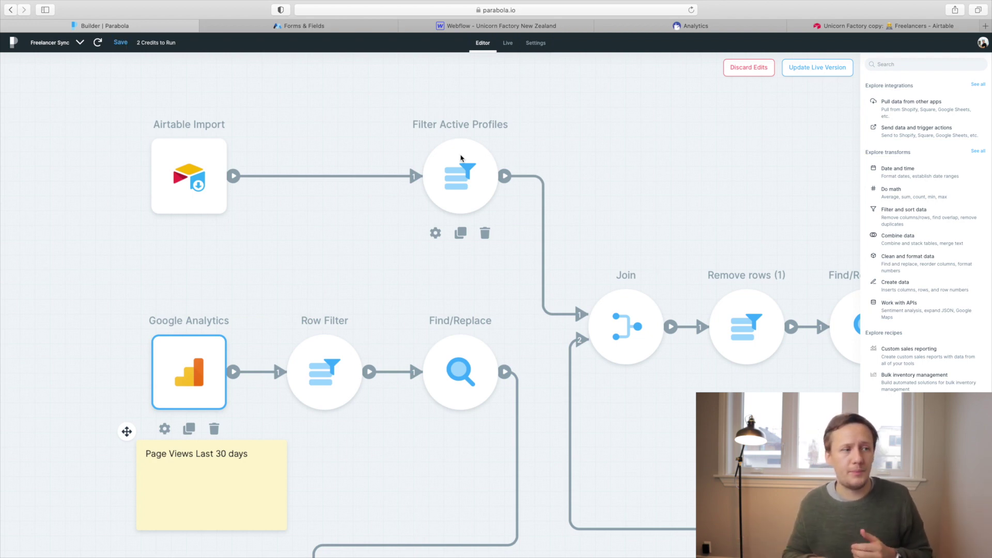
scroll(425, 229, down, 5)
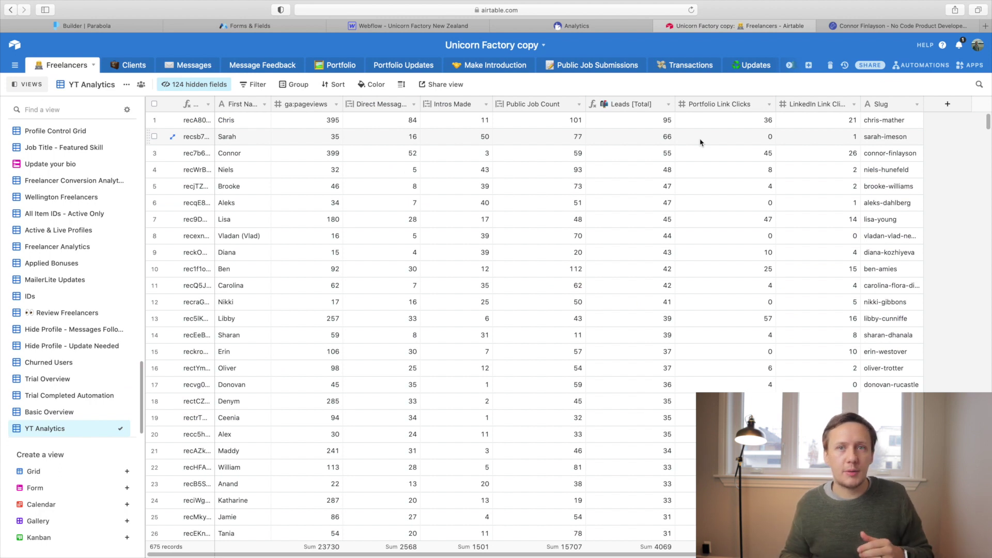
Check the Slug column in Airtable's YT Analytics view against the summed page views per path in Parabola's Sum Values step.
click(885, 156)
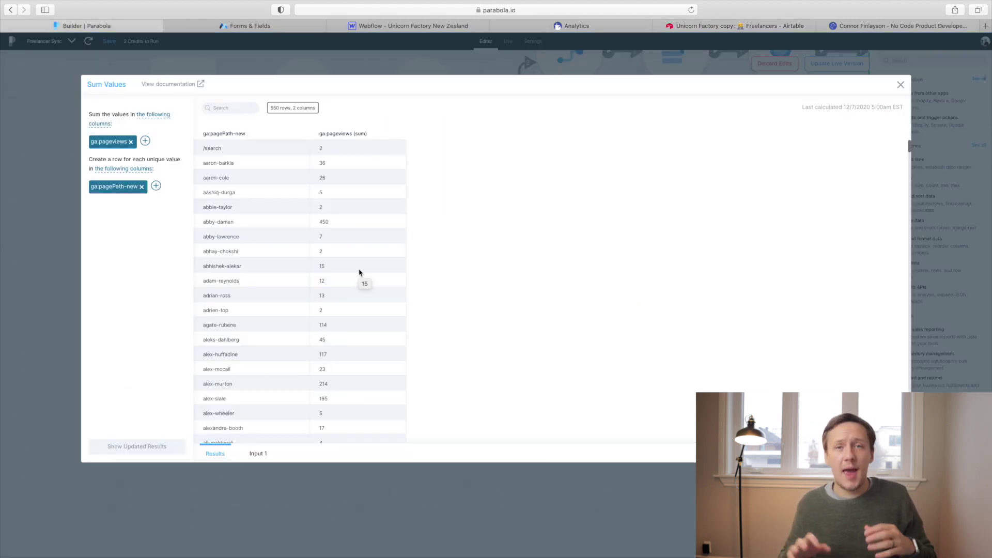
scroll(359, 273, down, 5)
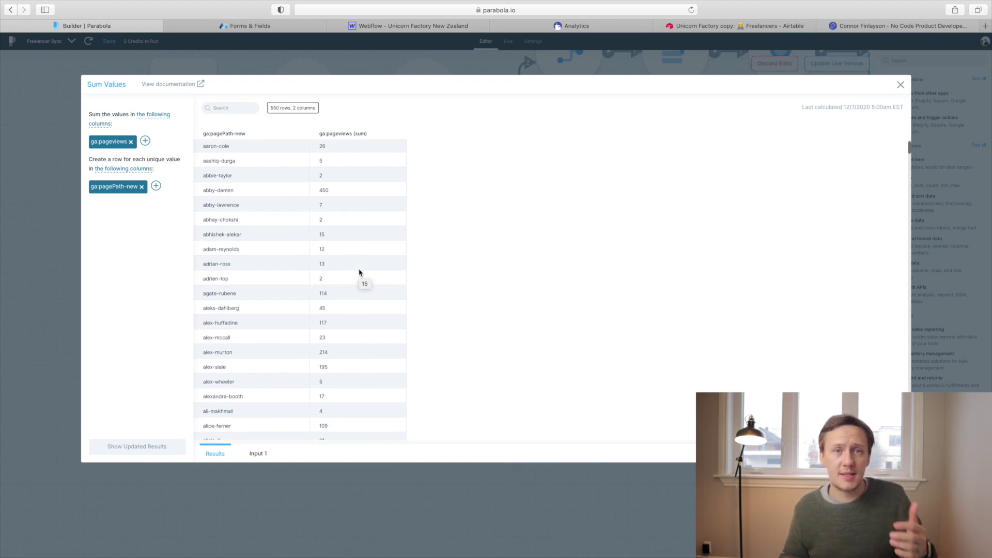
scroll(243, 269, down, 4)
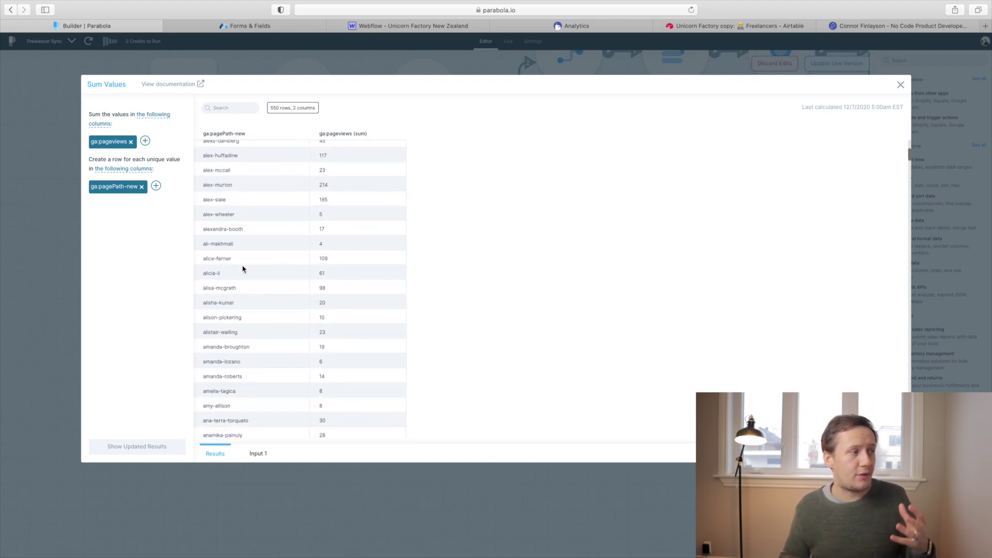
scroll(242, 269, down, 6)
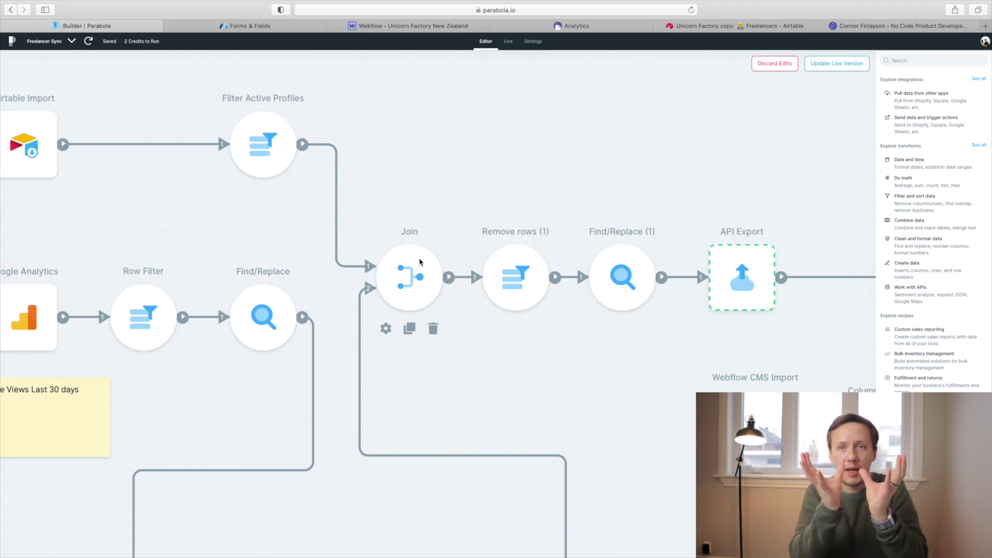
Inspect the API Export step's Airtable PATCH request and look through its exported columns as far as Slug, ga:pageviews and ms-id.
scroll(420, 262, right, 6)
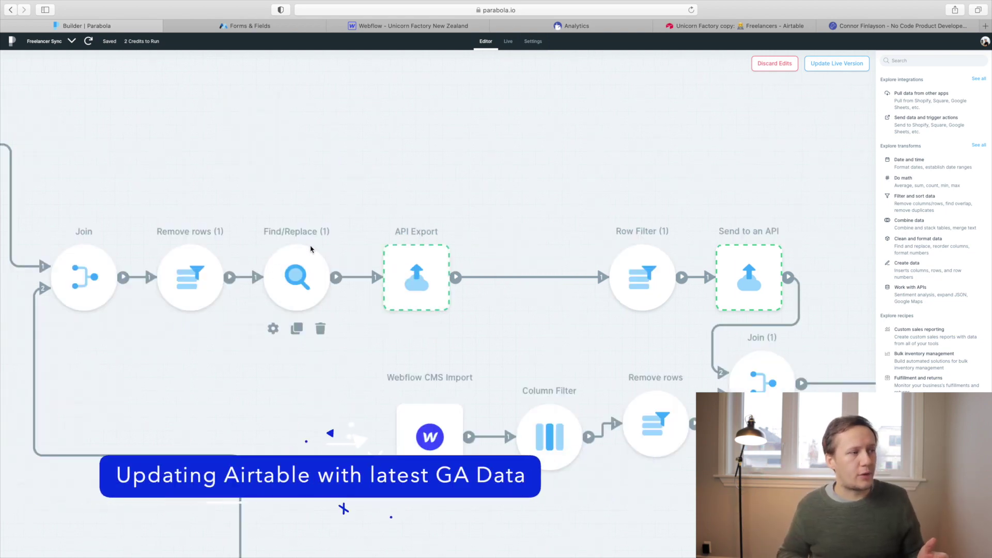
mouse_move(399, 274)
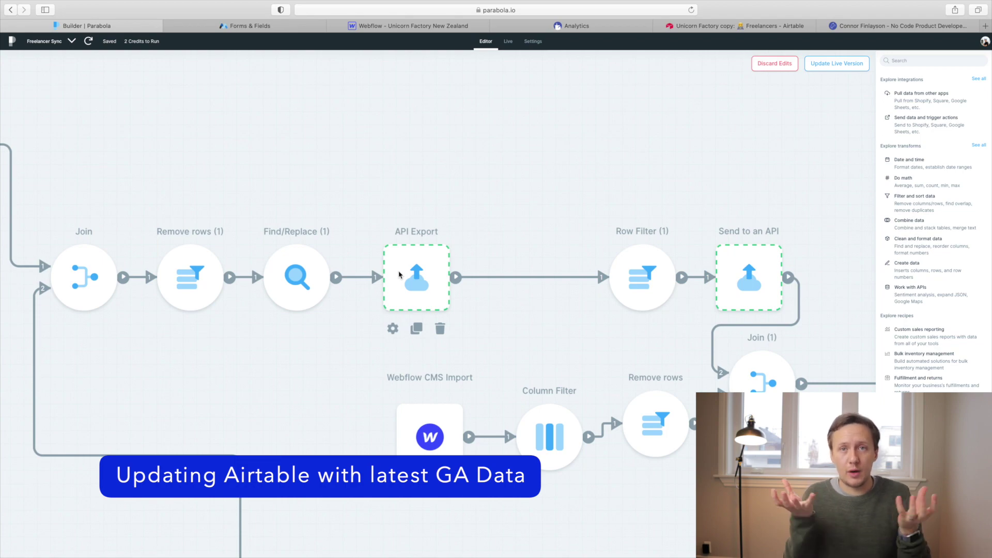
double_click(399, 274)
scroll(424, 280, right, 8)
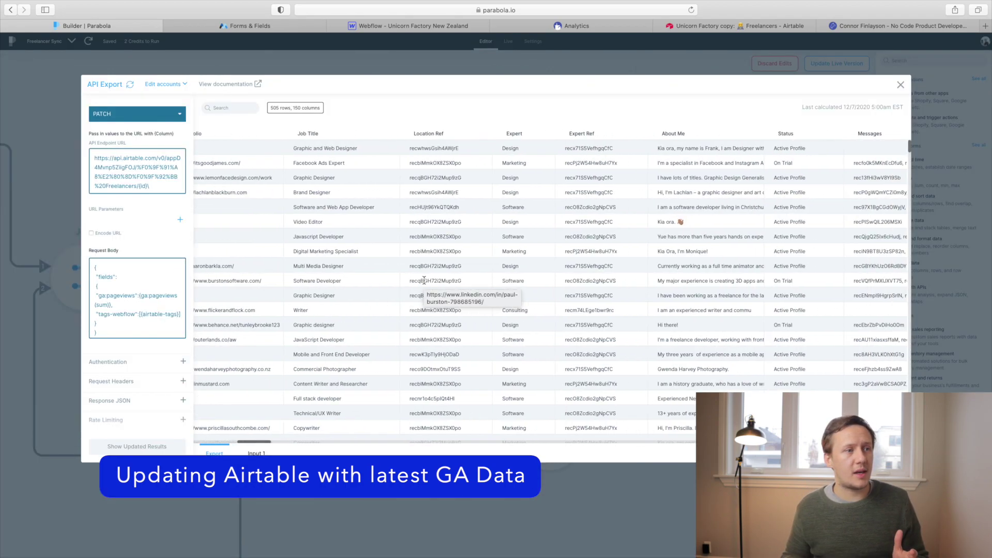
scroll(424, 280, right, 10)
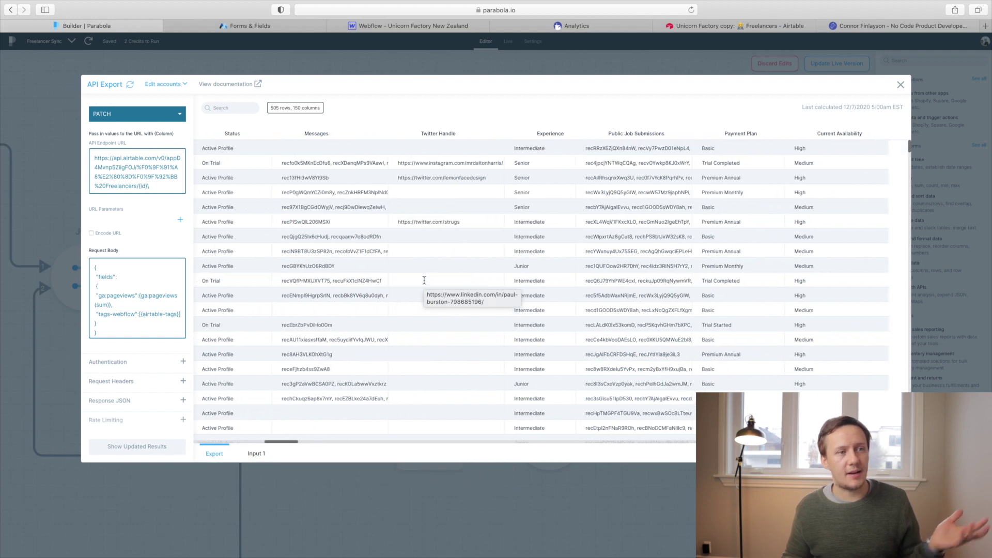
scroll(423, 280, right, 10)
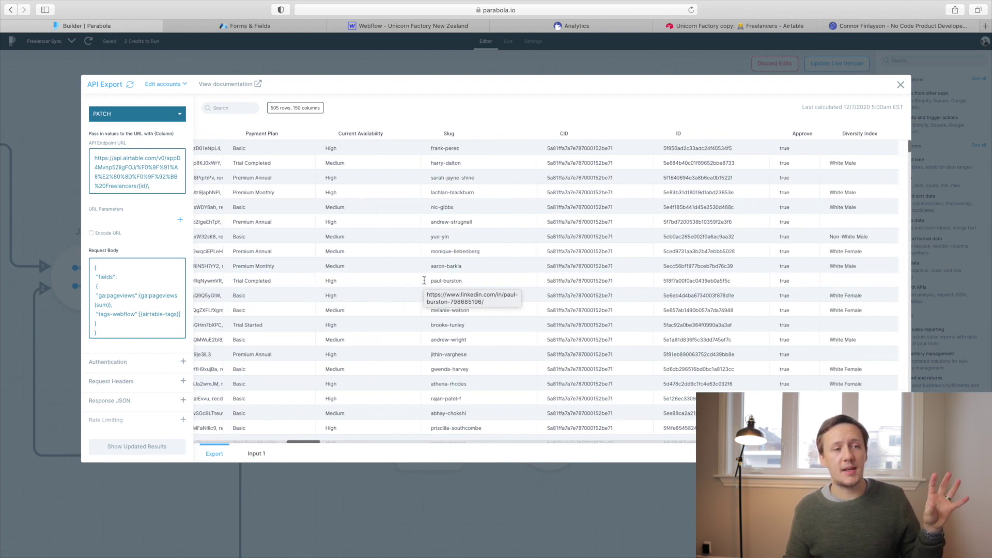
scroll(423, 280, right, 10)
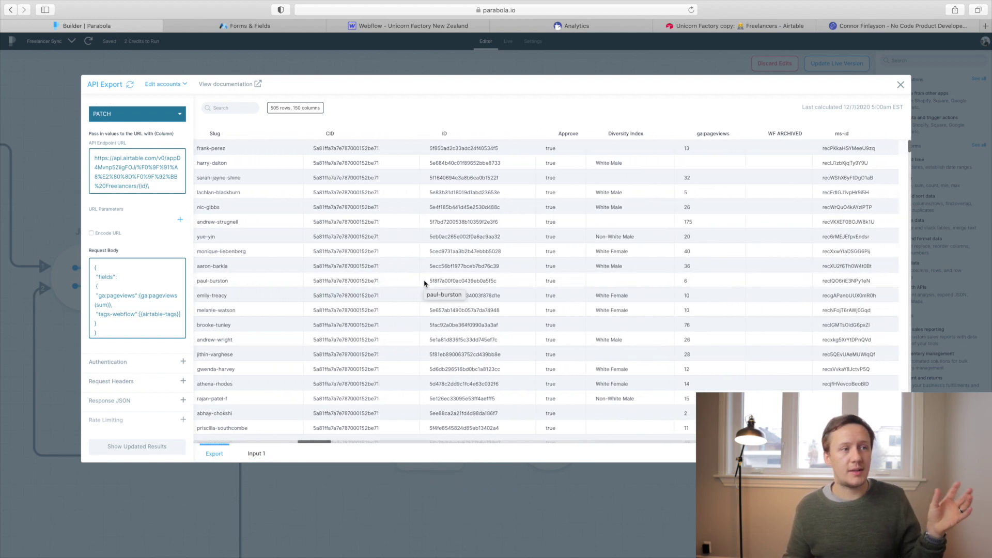
scroll(424, 283, right, 4)
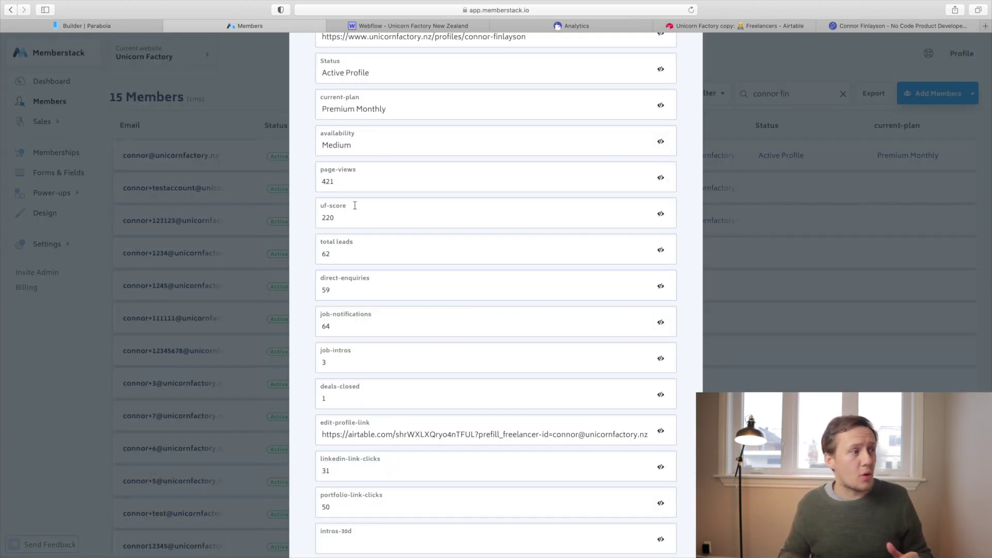
Switch to Memberstack and check the page-views and direct-enquiries custom fields in the member's record.
scroll(343, 178, down, 2)
click(330, 139)
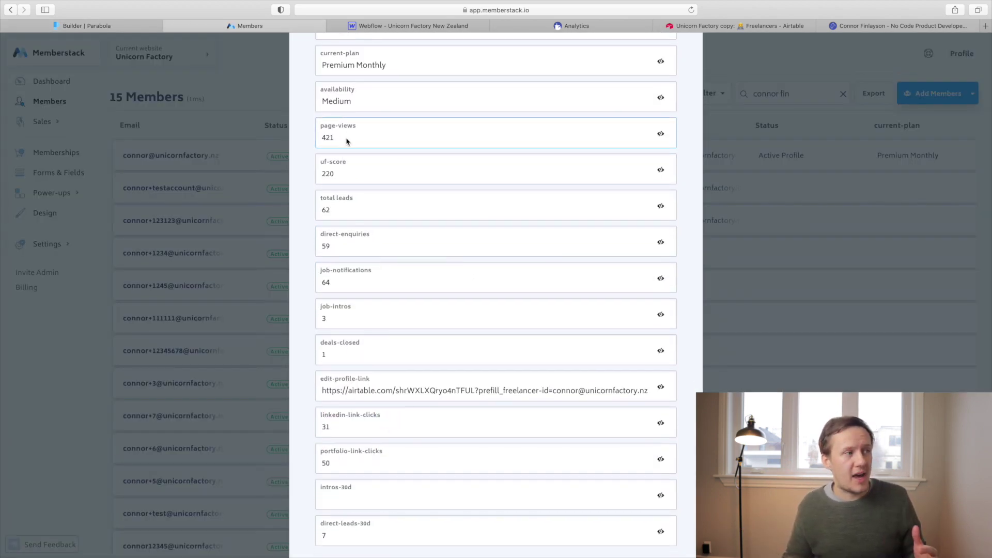
click(366, 243)
click(365, 242)
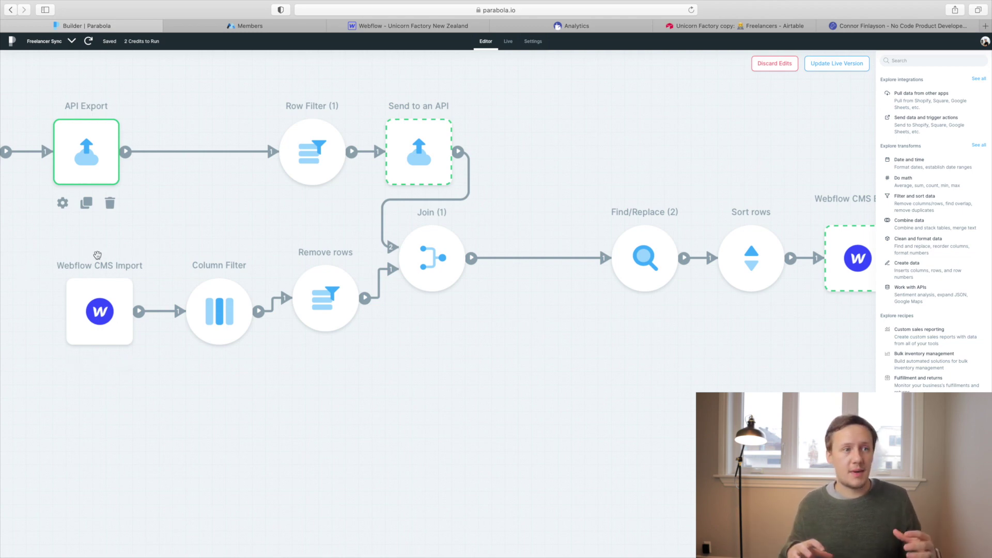
Return to Parabola and examine the last part of the flow, from API Export through Join (1) to Webflow CMS Export.
scroll(709, 239, right, 5)
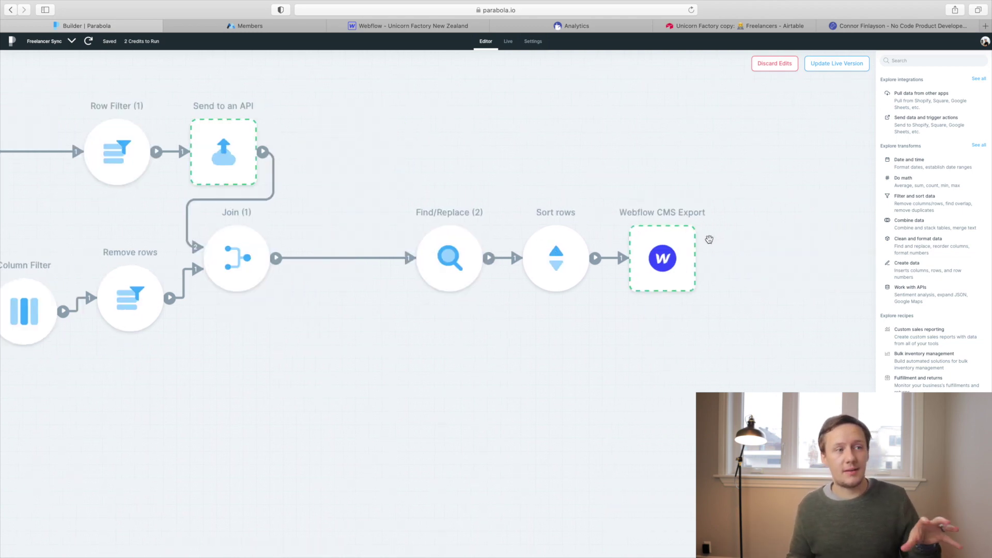
mouse_move(675, 243)
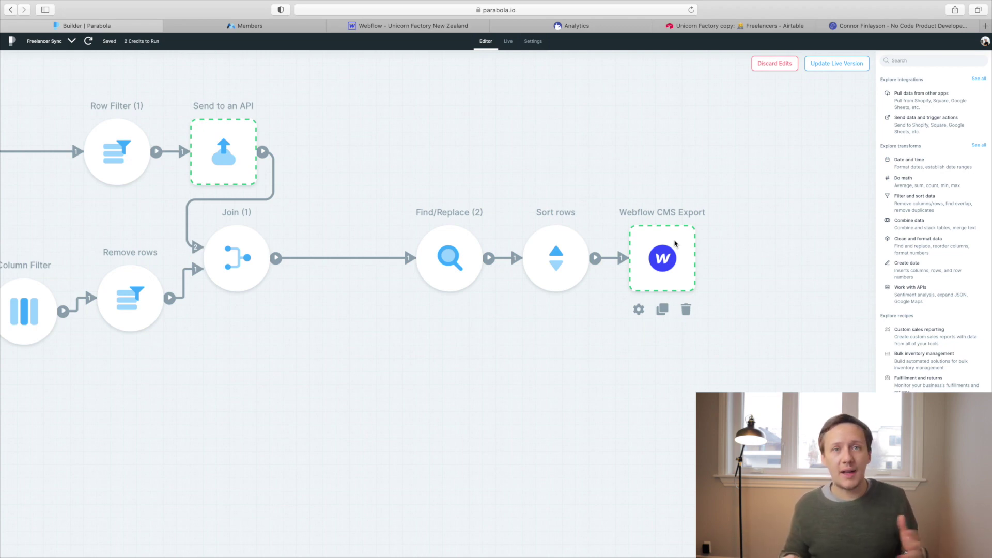
scroll(674, 243, left, 5)
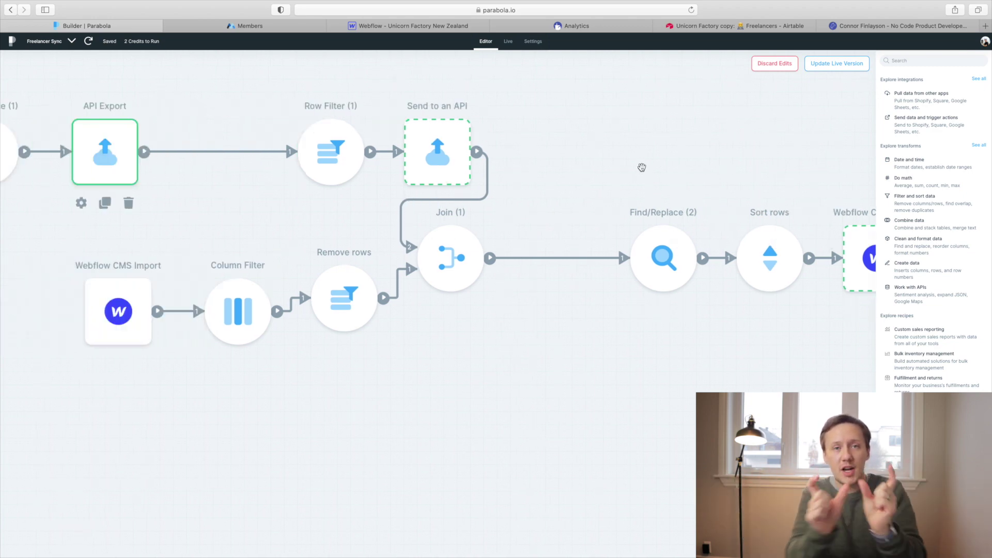
scroll(642, 167, right, 5)
scroll(629, 199, right, 1)
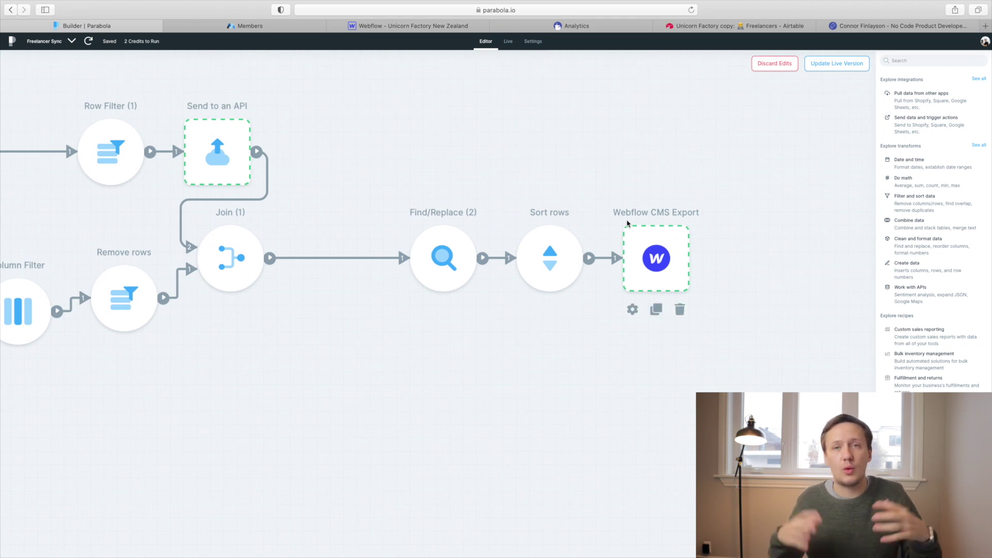